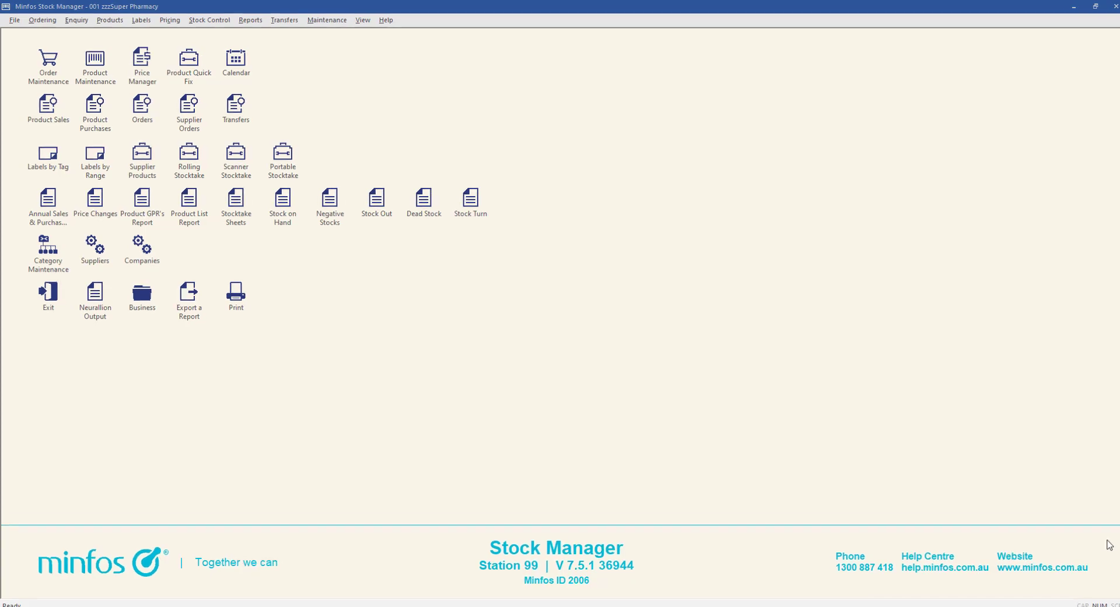
# - Open the SYMBION PTY LTD order described as "Video test order" for editing from Order Maintenance
pyautogui.click(57, 79)
pyautogui.doubleClick(71, 96)
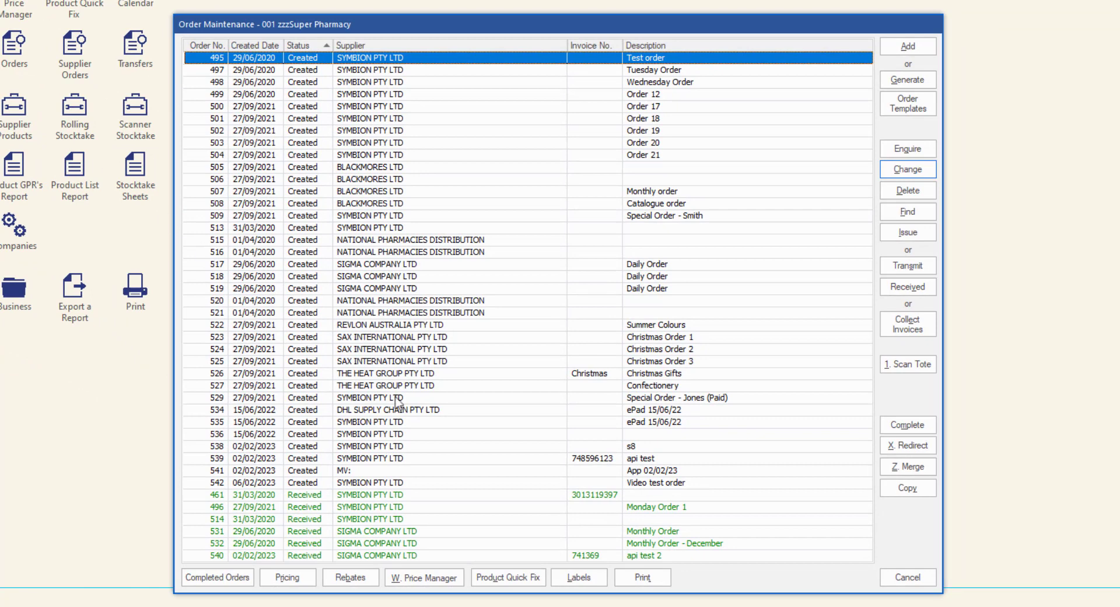
pyautogui.click(503, 483)
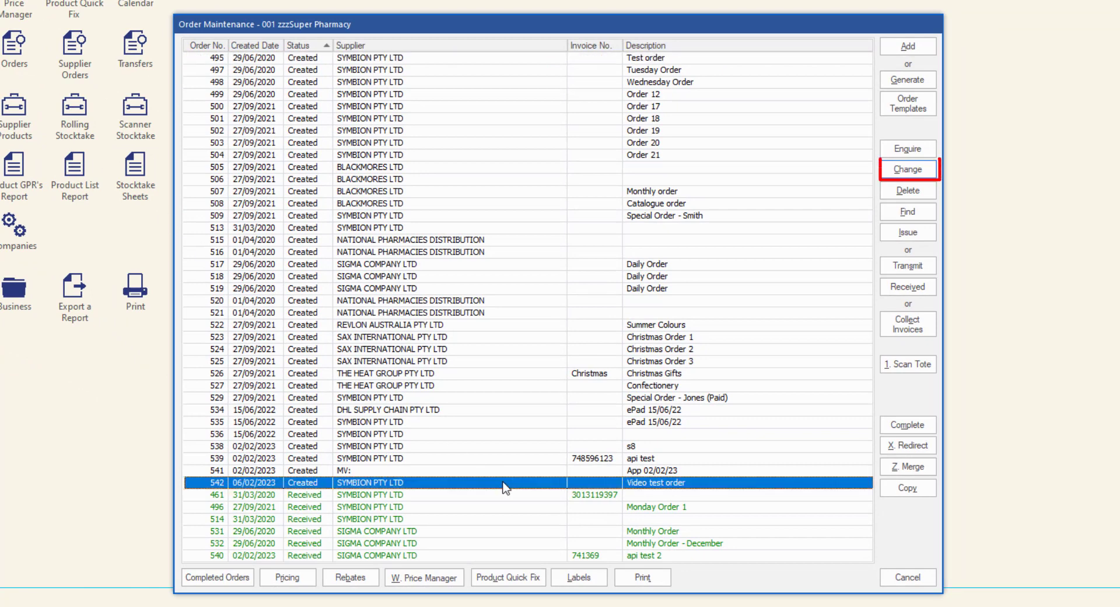
pyautogui.click(907, 171)
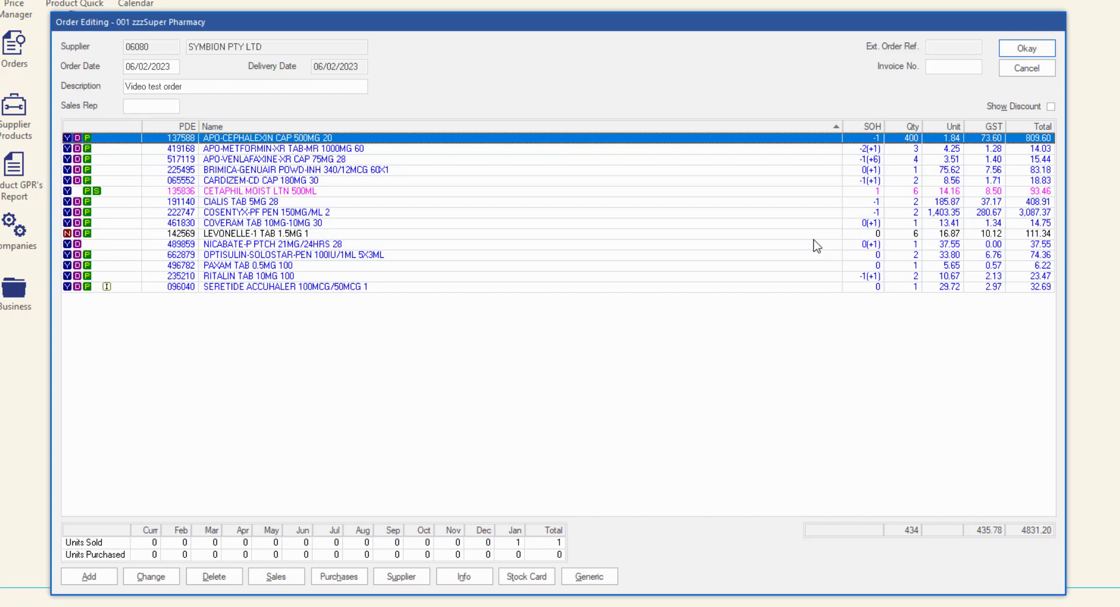
# - Review the legend of icons and font colours, and check it against the LEVONELLE-1 TAB 1.5MG and CETAPHIL MOIST LTN 500ML lines
pyautogui.rightClick(639, 249)
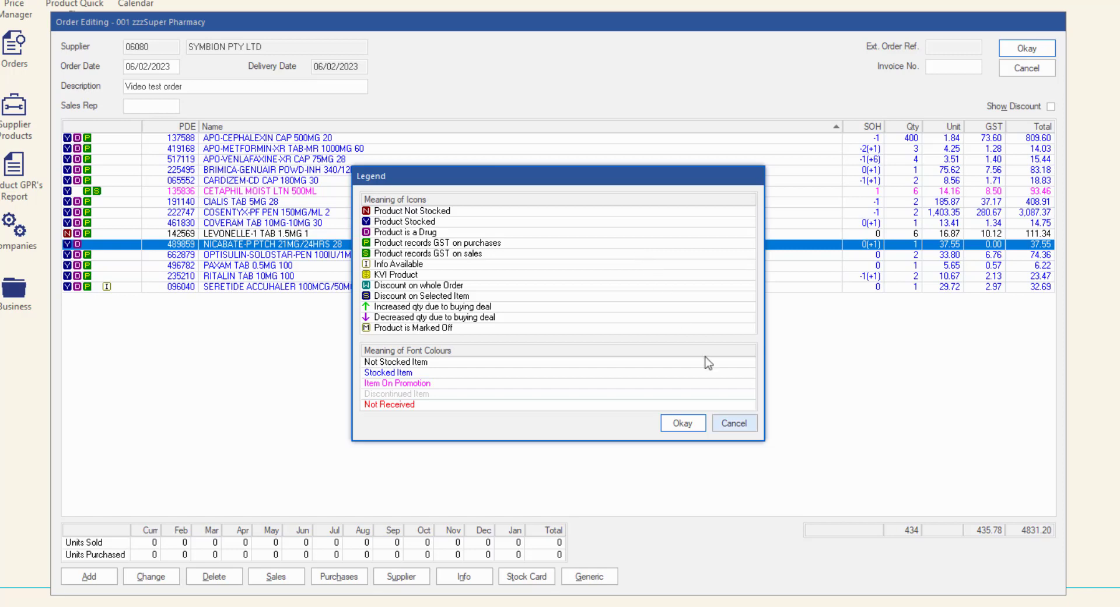
pyautogui.click(741, 424)
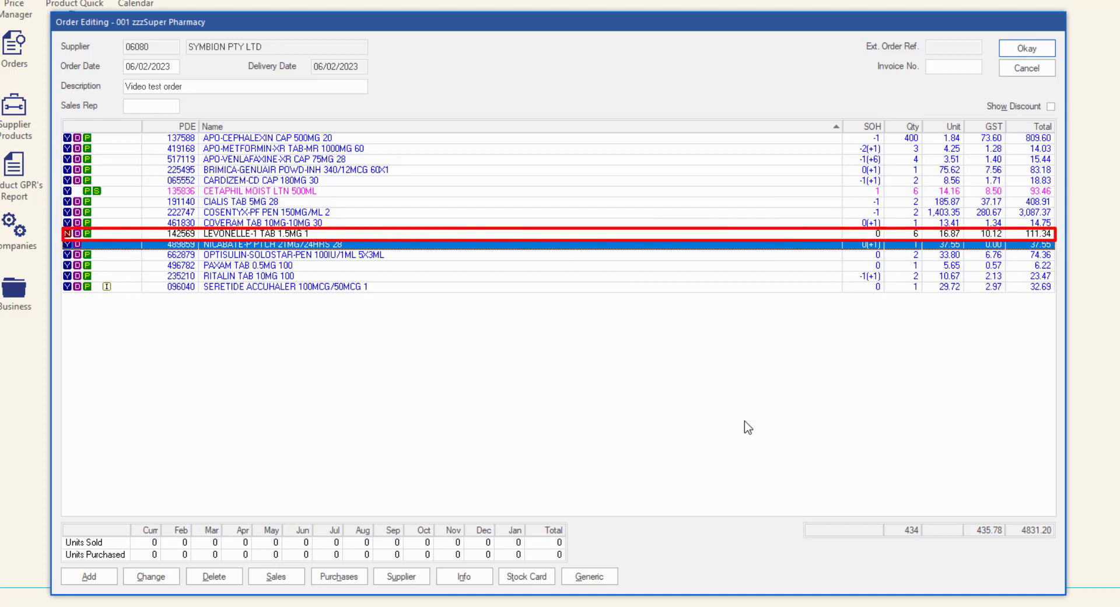
pyautogui.click(93, 234)
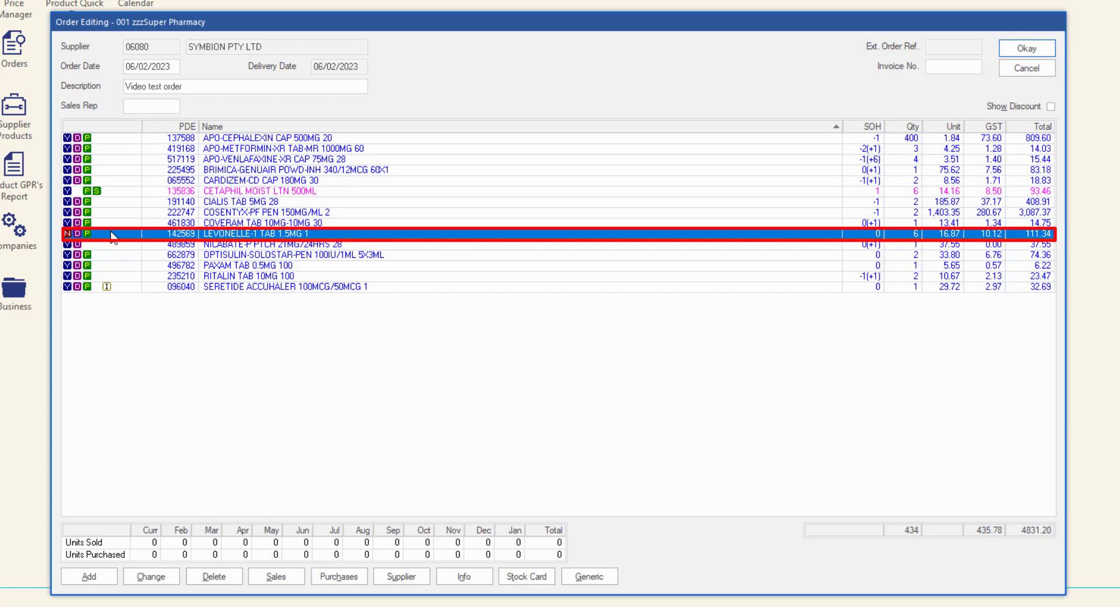
pyautogui.click(240, 194)
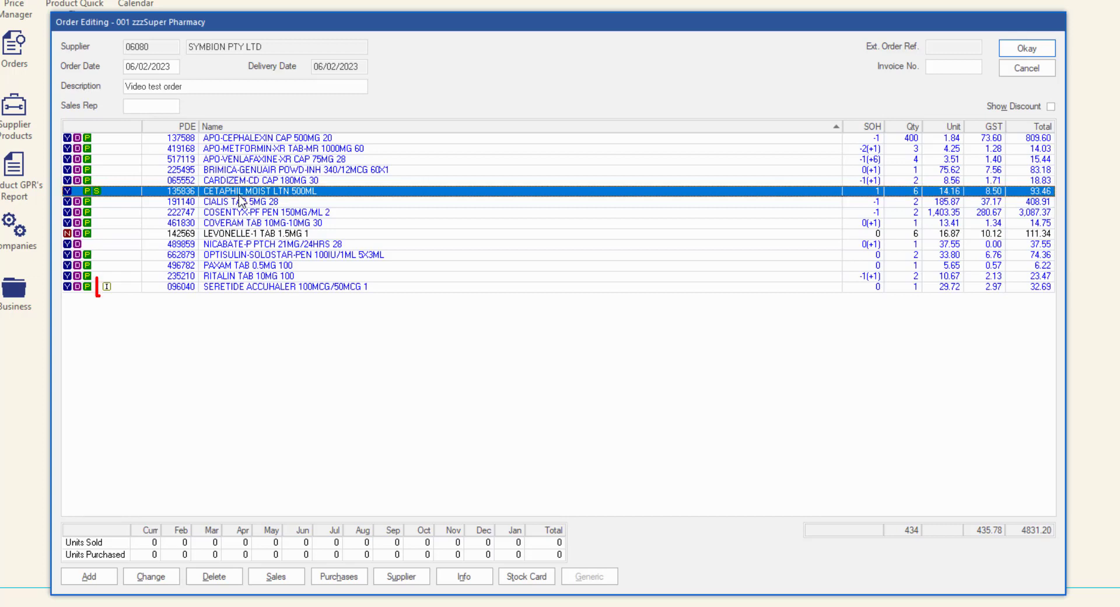
# - View the product info note for SERETIDE ACCUHALER 100MCG/50MCG and close it without changes
pyautogui.click(146, 287)
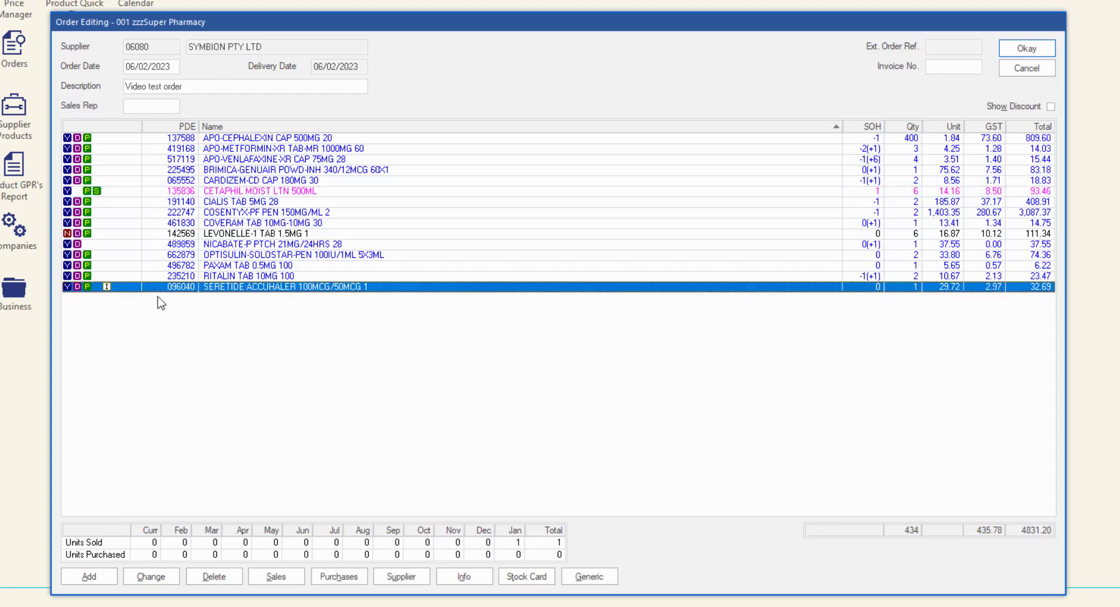
pyautogui.click(468, 583)
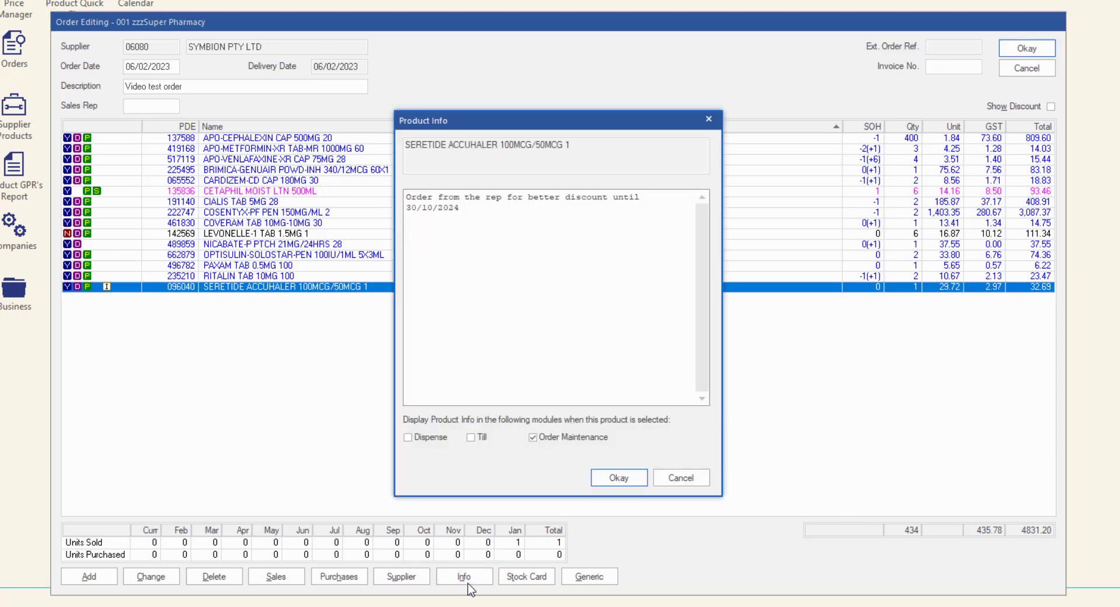
pyautogui.click(686, 483)
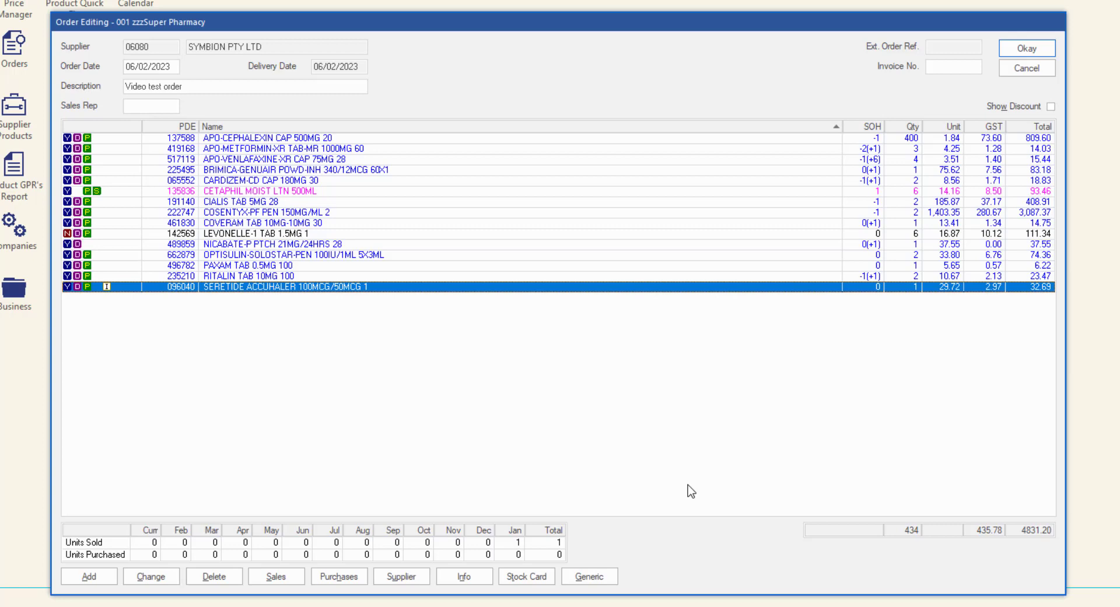
# - Add TW-METFORMIN-XR TAB-MR 1000MG 60 with quantity 6 from the generic alternatives to APO-METFORMIN-XR TAB-MR 1000MG 60
pyautogui.click(348, 150)
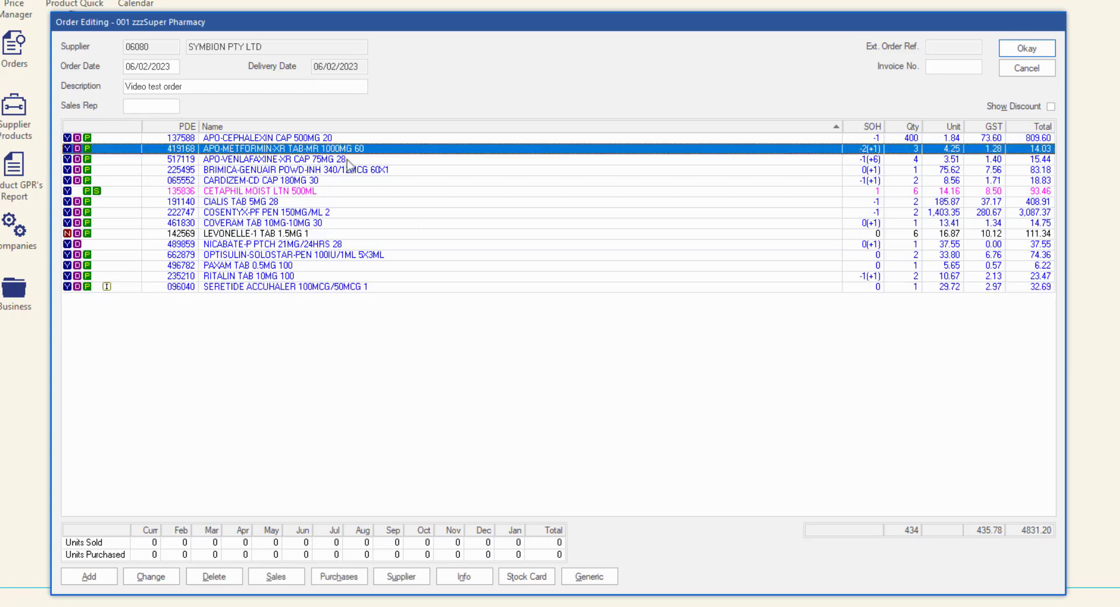
pyautogui.click(591, 581)
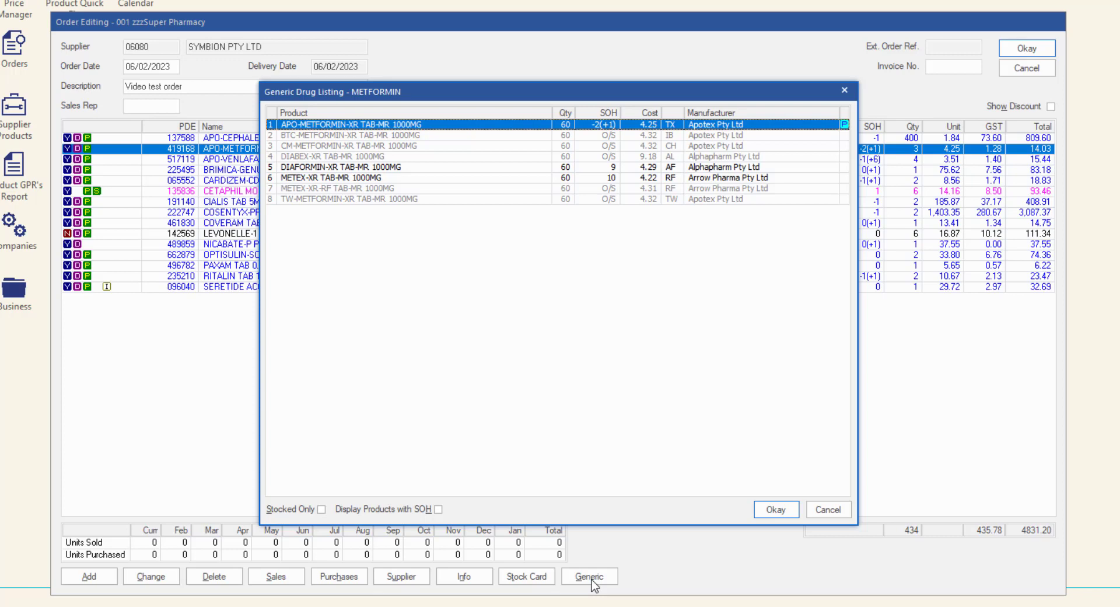
pyautogui.click(437, 199)
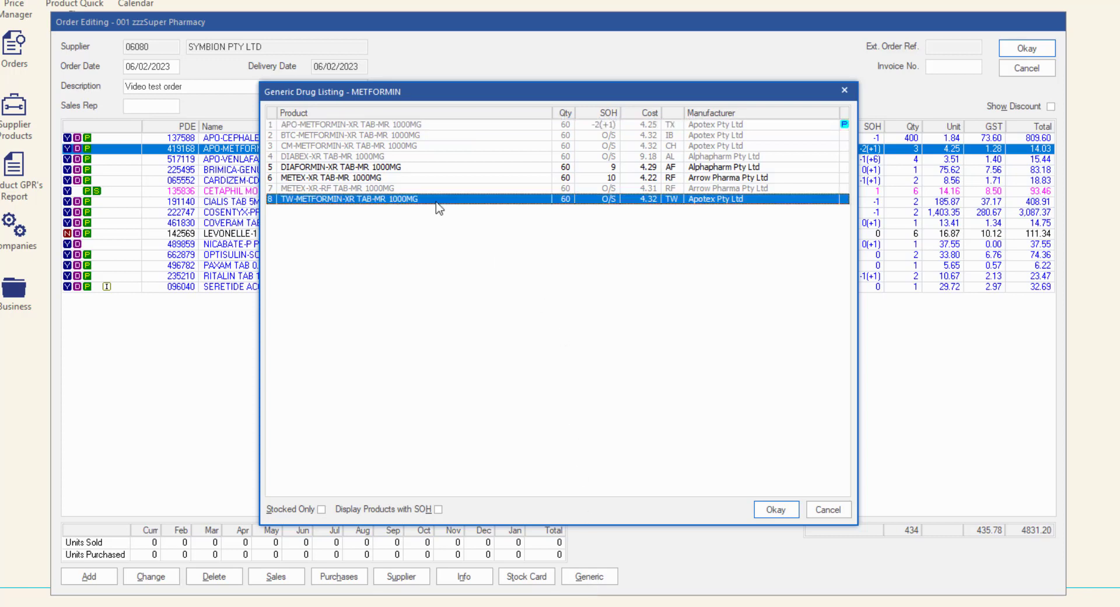
pyautogui.click(766, 511)
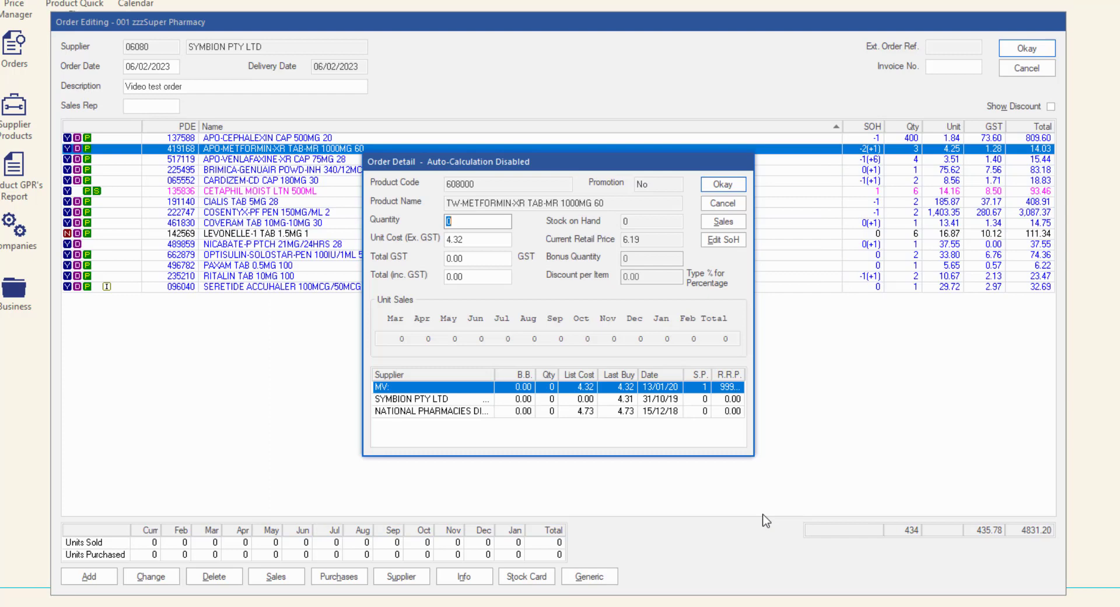
pyautogui.write('6')
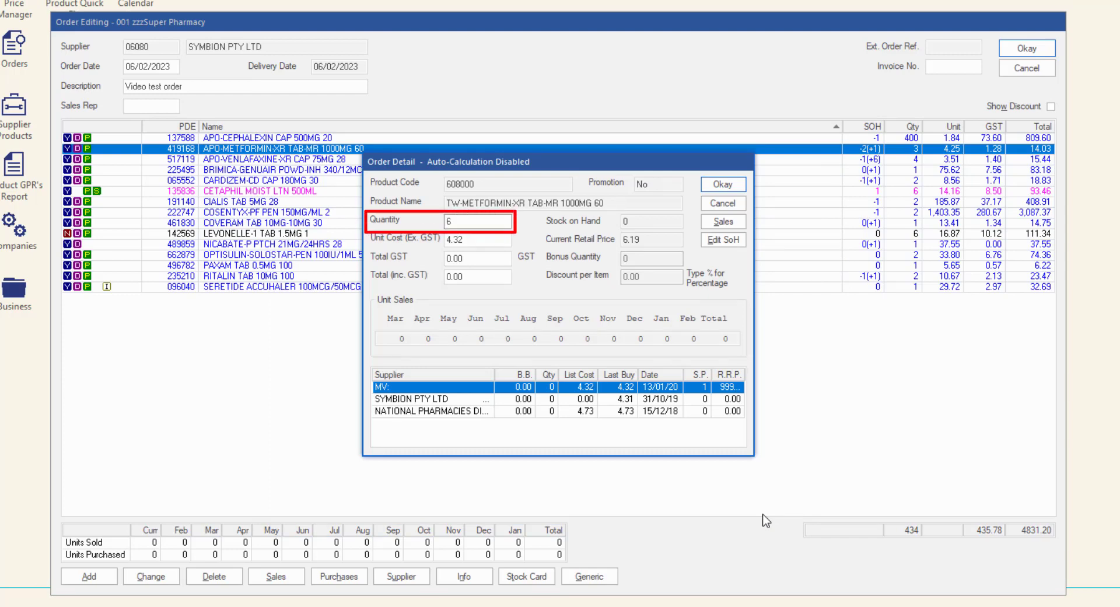
pyautogui.click(722, 184)
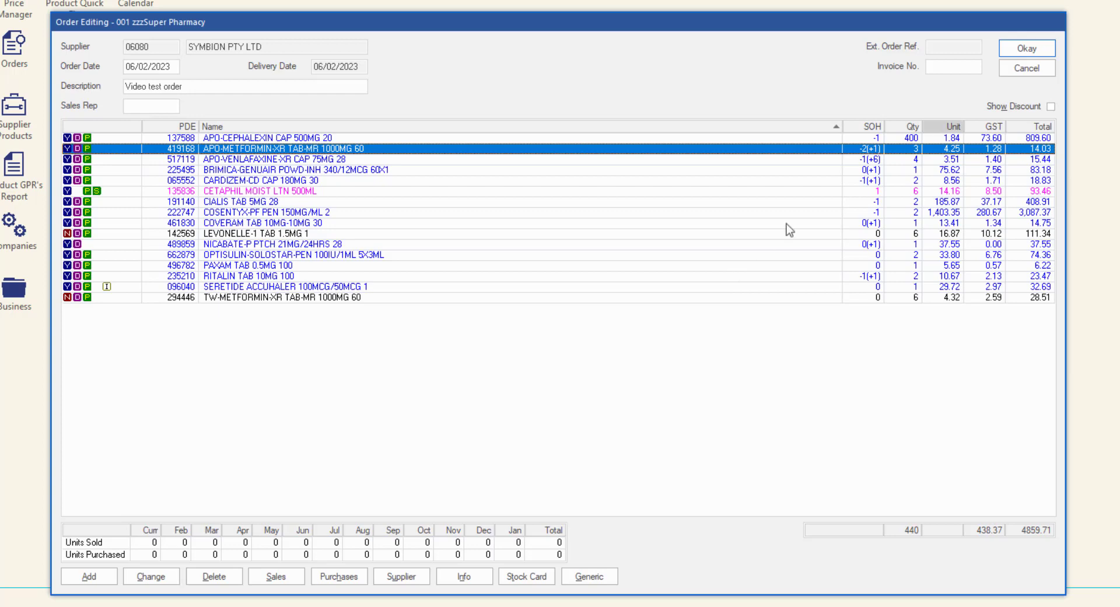
# - Sort the order lines by quantity in both directions, by unit cost, and finally by total
pyautogui.click(907, 131)
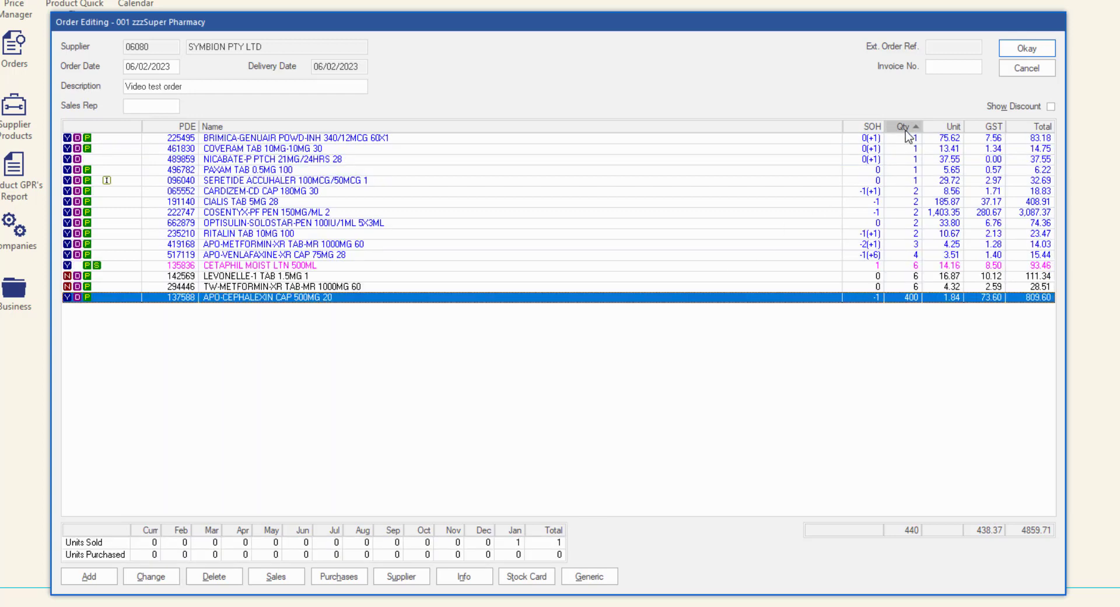
pyautogui.click(907, 131)
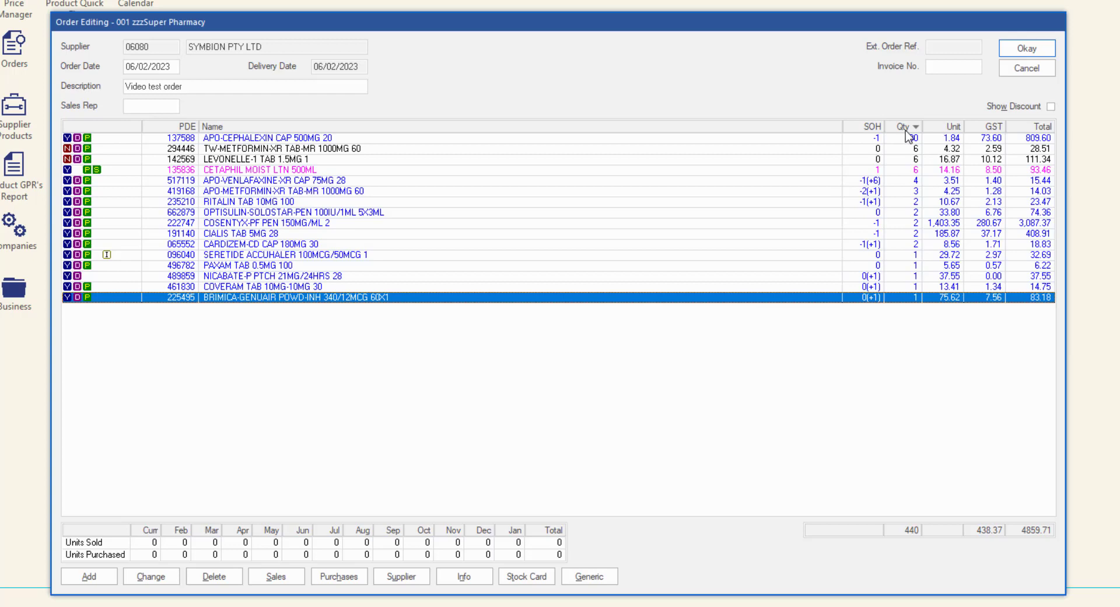
pyautogui.click(950, 126)
pyautogui.click(951, 127)
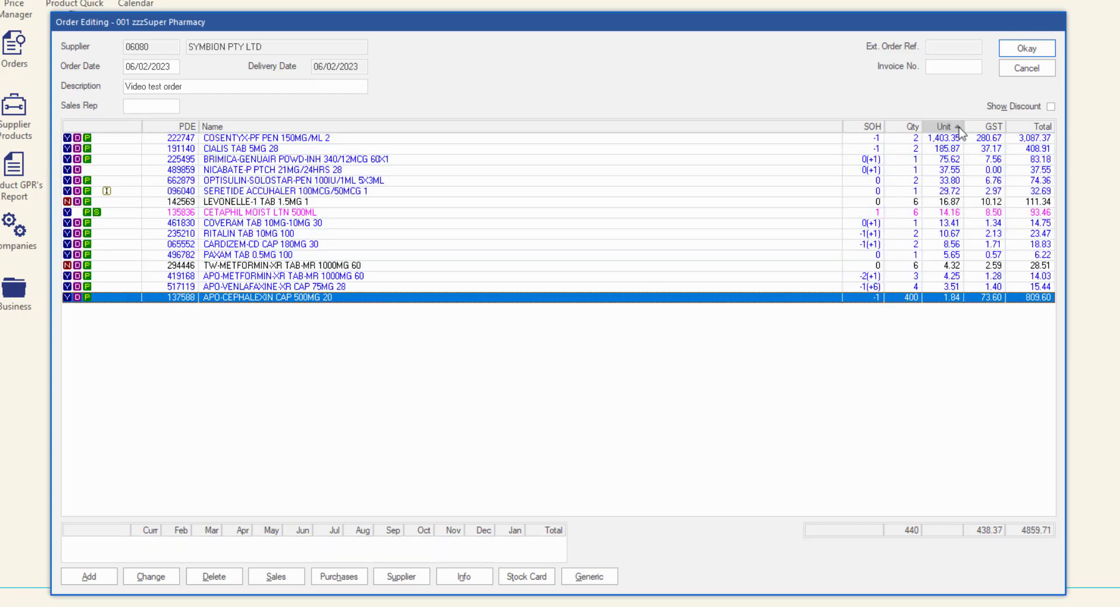
pyautogui.click(1026, 127)
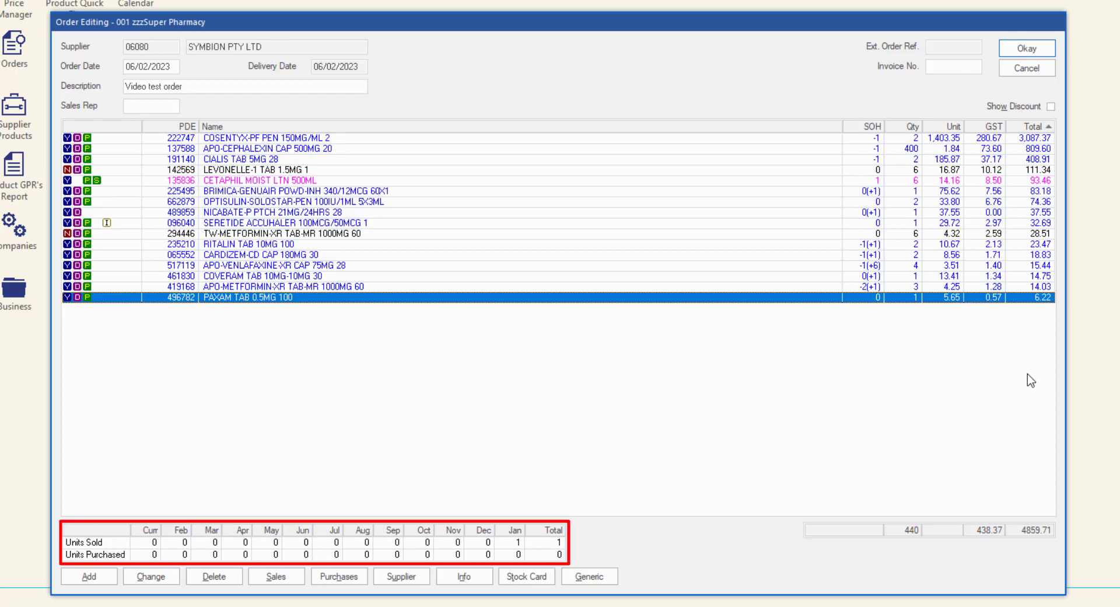
# - Check the monthly units sold and purchased for RITALIN TAB 10MG, BRIMICA-GENUAIR and APO-CEPHALEXIN CAP 500MG
pyautogui.click(335, 245)
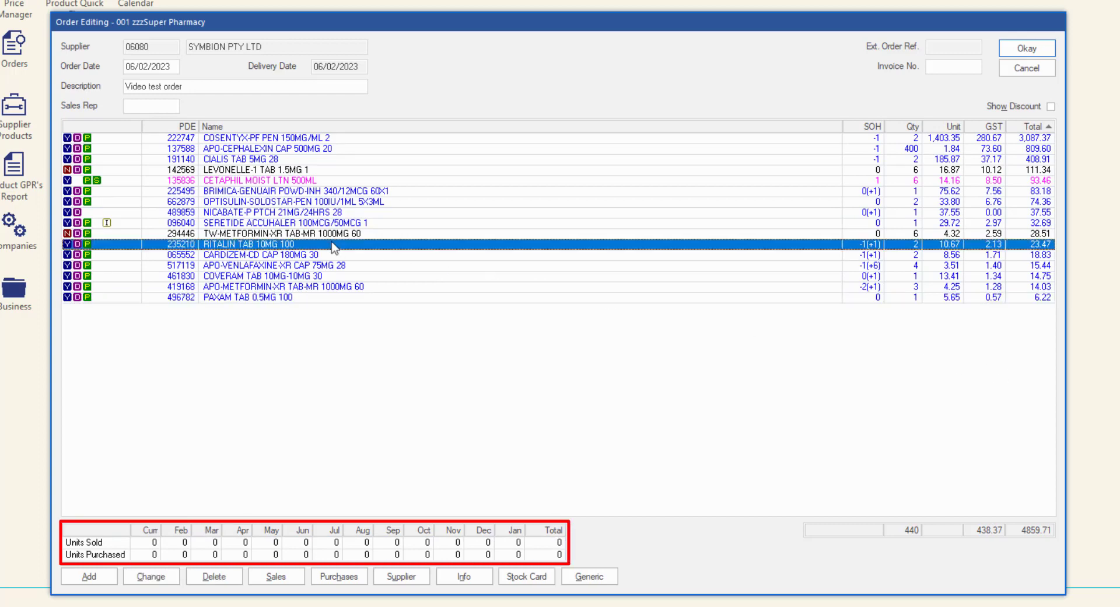
pyautogui.click(344, 192)
pyautogui.click(319, 148)
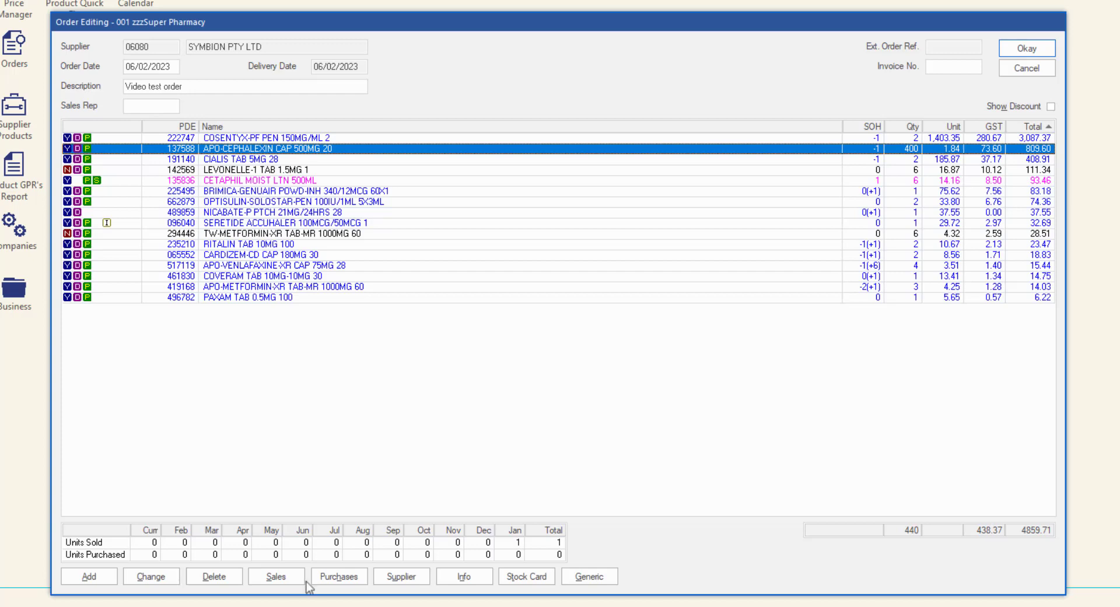
# - Delete the TW-METFORMIN-XR TAB-MR 1000MG 60 line from the order
pyautogui.click(269, 234)
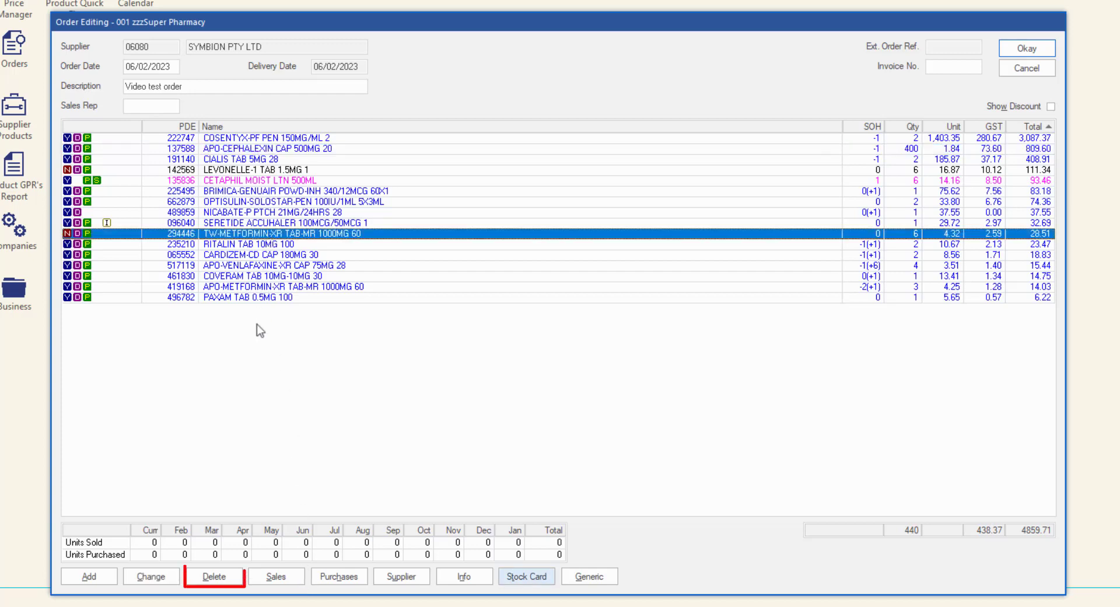
pyautogui.click(237, 575)
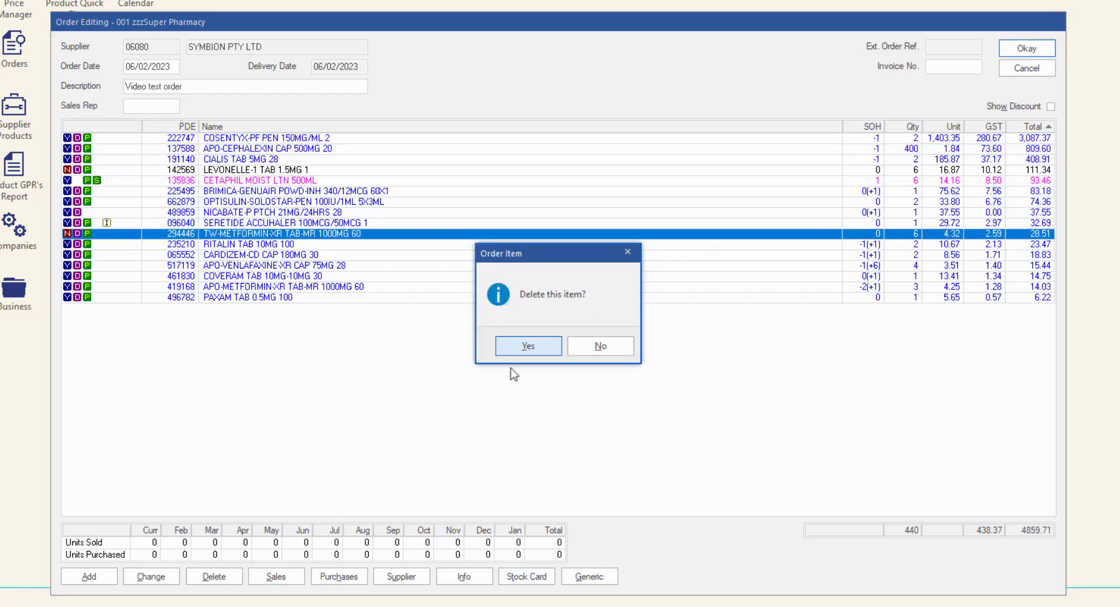
pyautogui.click(534, 349)
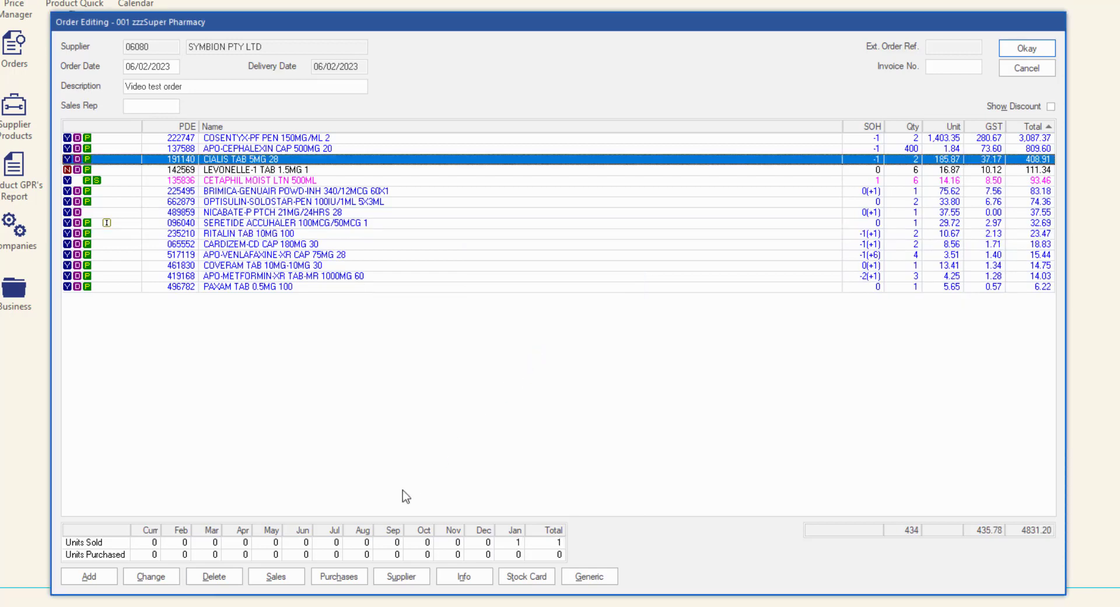
# - Set the order quantity of APO-CEPHALEXIN CAP 500MG 20 to 40
pyautogui.click(819, 149)
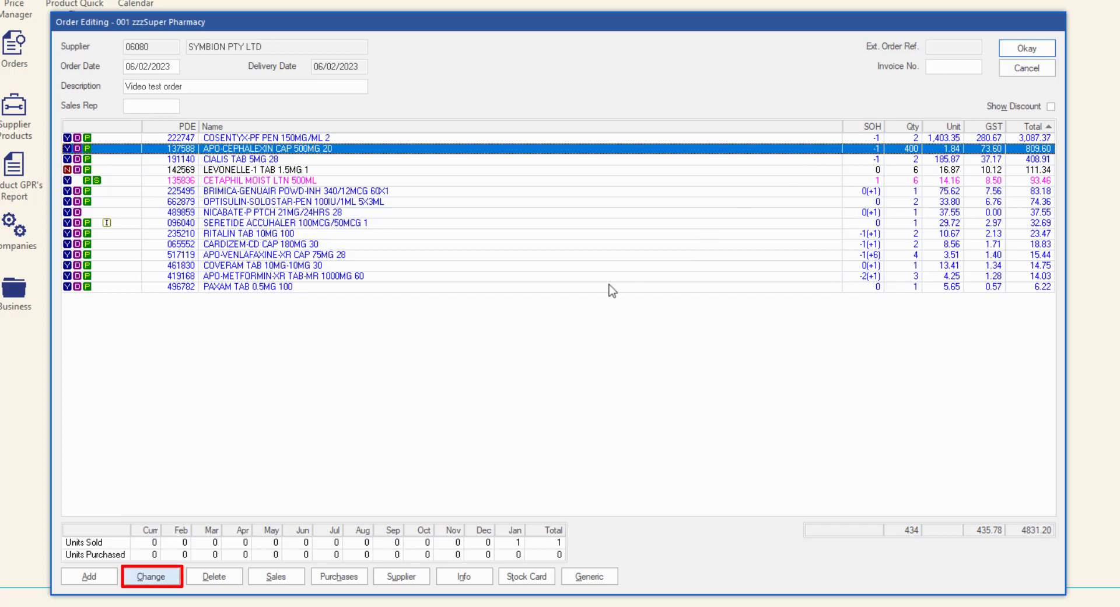
pyautogui.click(165, 577)
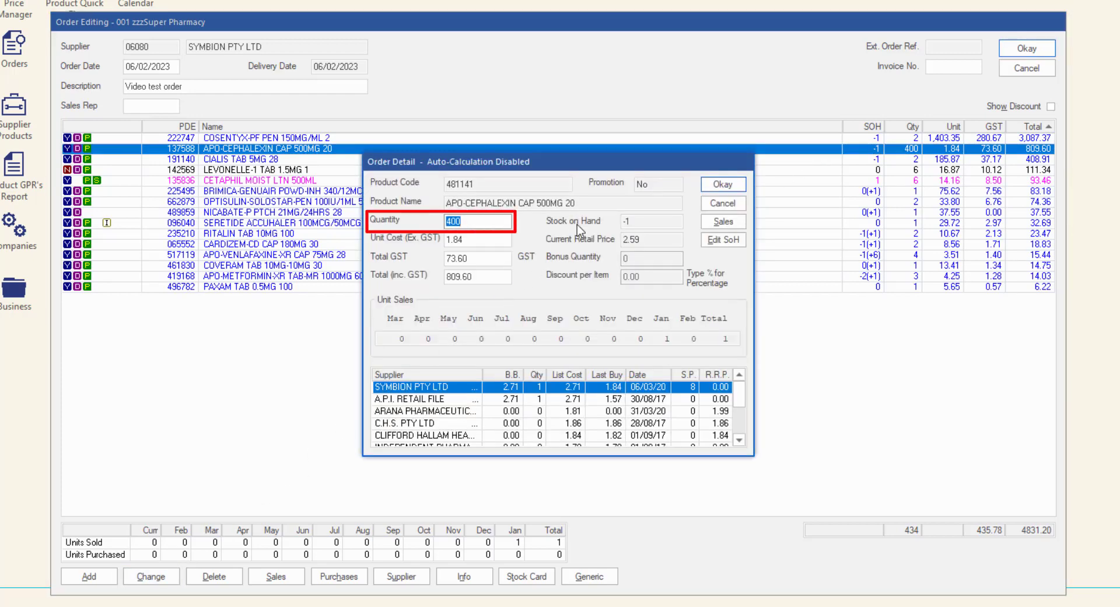
pyautogui.write('40')
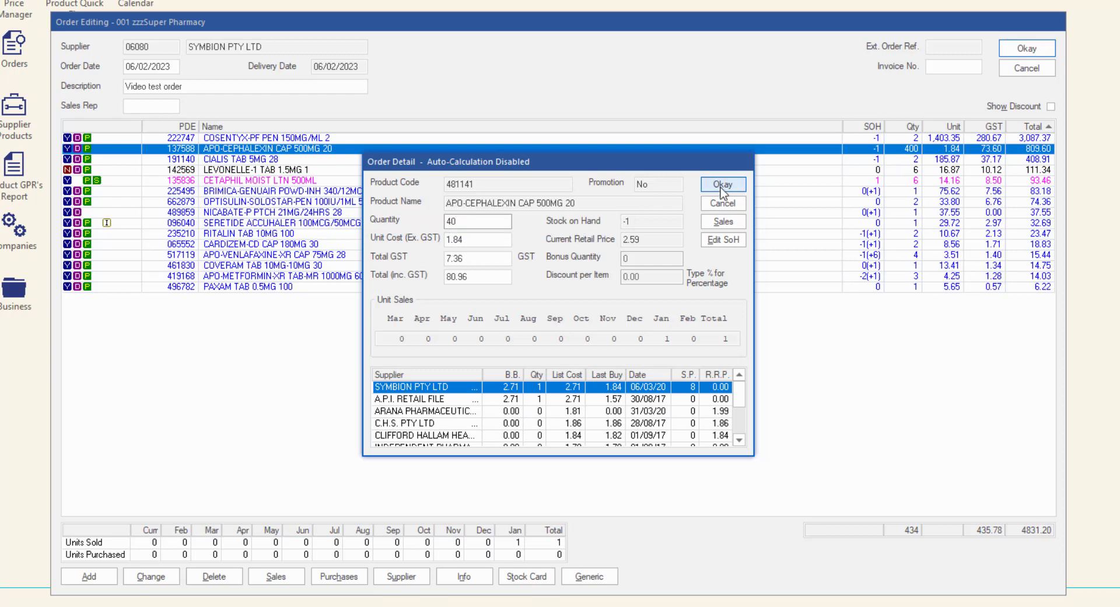
pyautogui.click(722, 187)
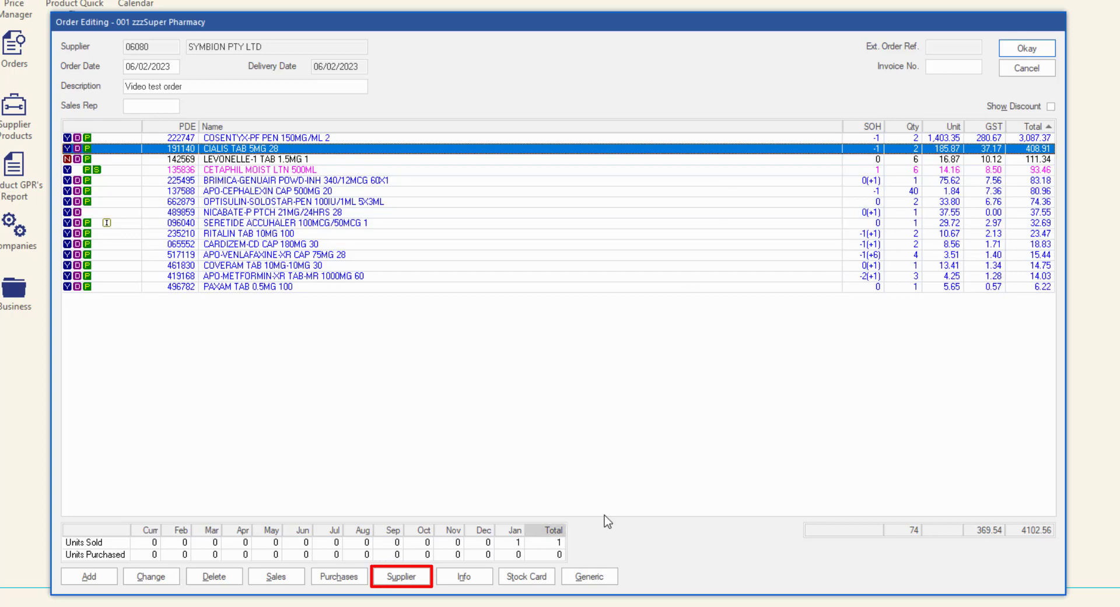
# - View the supplier product details for CIALIS TAB 5MG 28 and close them without changes
pyautogui.click(401, 577)
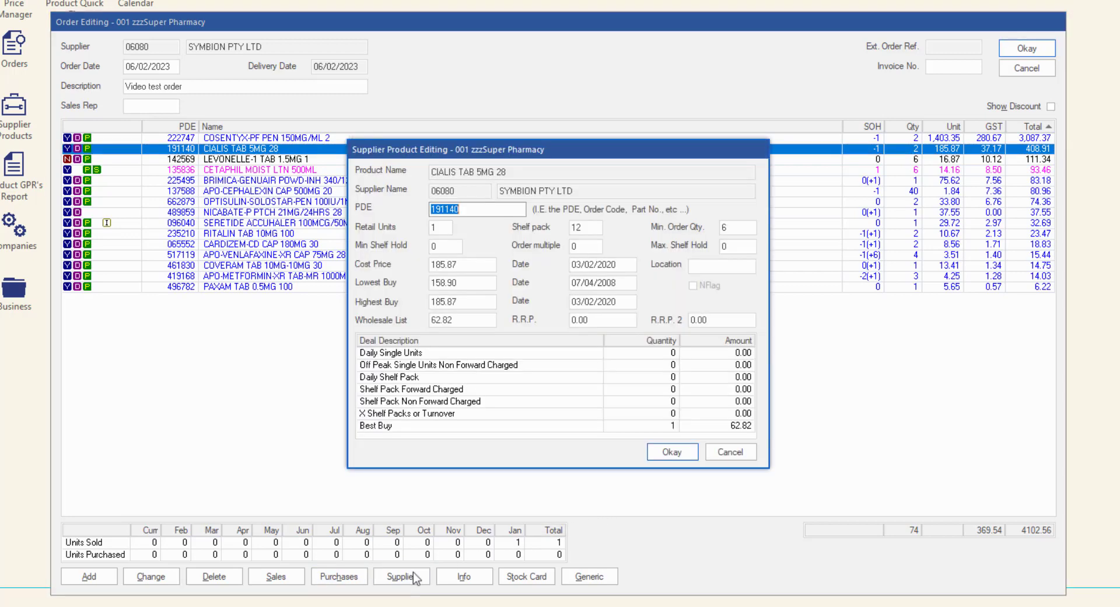
pyautogui.click(729, 452)
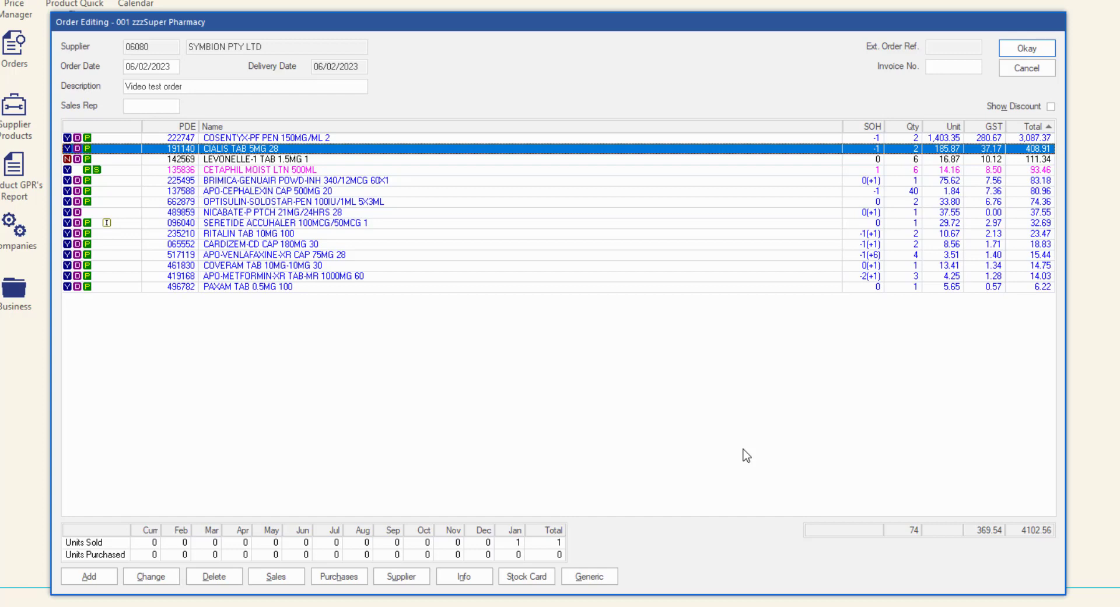
# - View the stock card details of PAXAM TAB 0.5MG 100 and return to the order
pyautogui.click(351, 288)
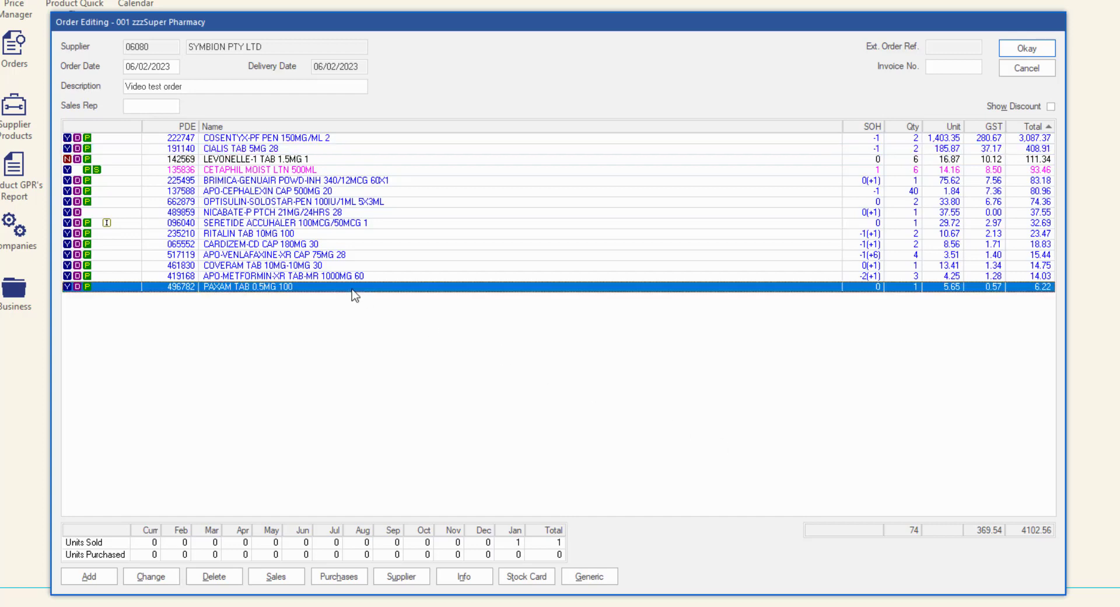
pyautogui.click(515, 581)
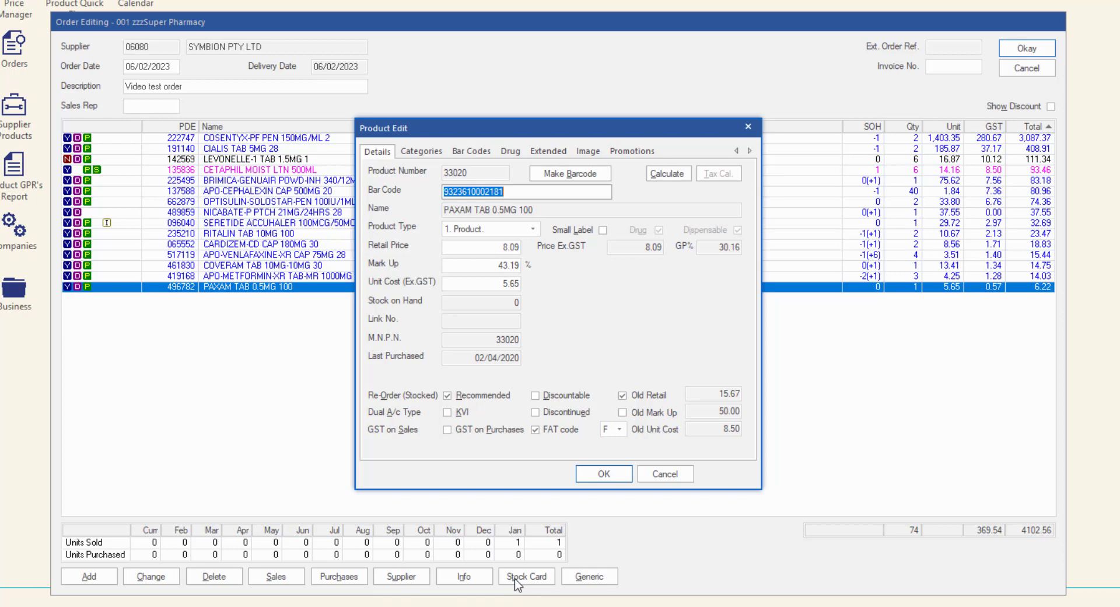
pyautogui.click(604, 474)
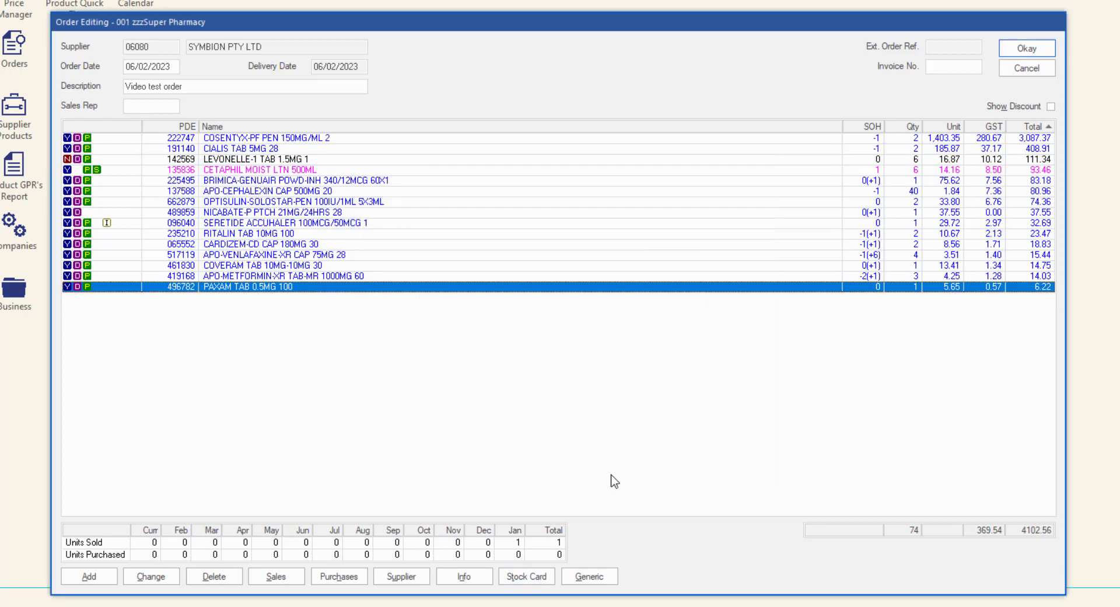
# - Start a new order line, search the products for EGO QV and choose EGO QV BABY MOIST CRM 500G
pyautogui.click(89, 576)
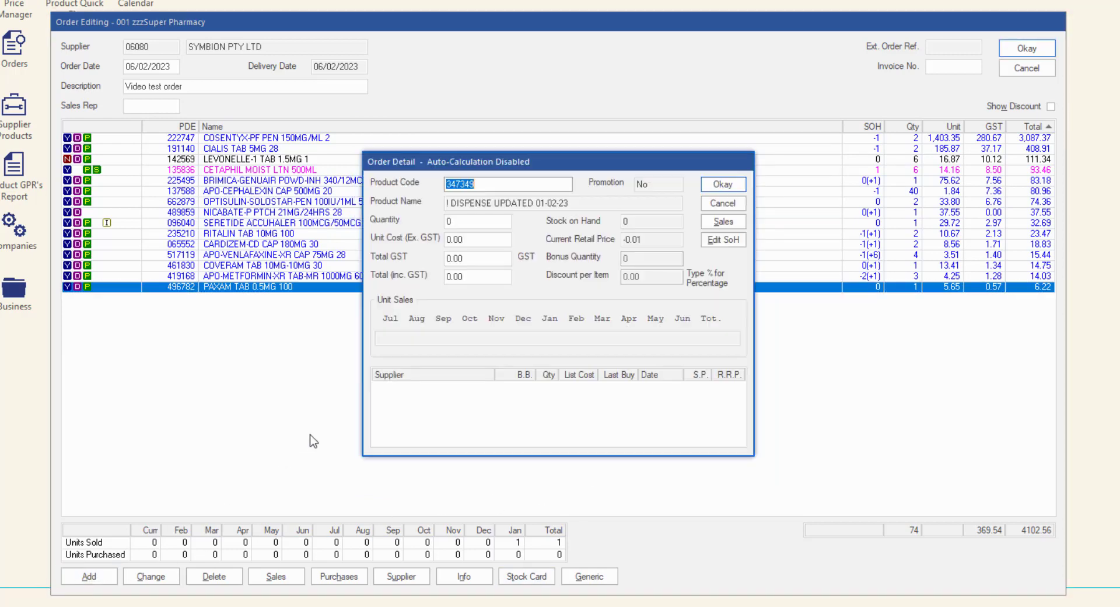
pyautogui.write('EG')
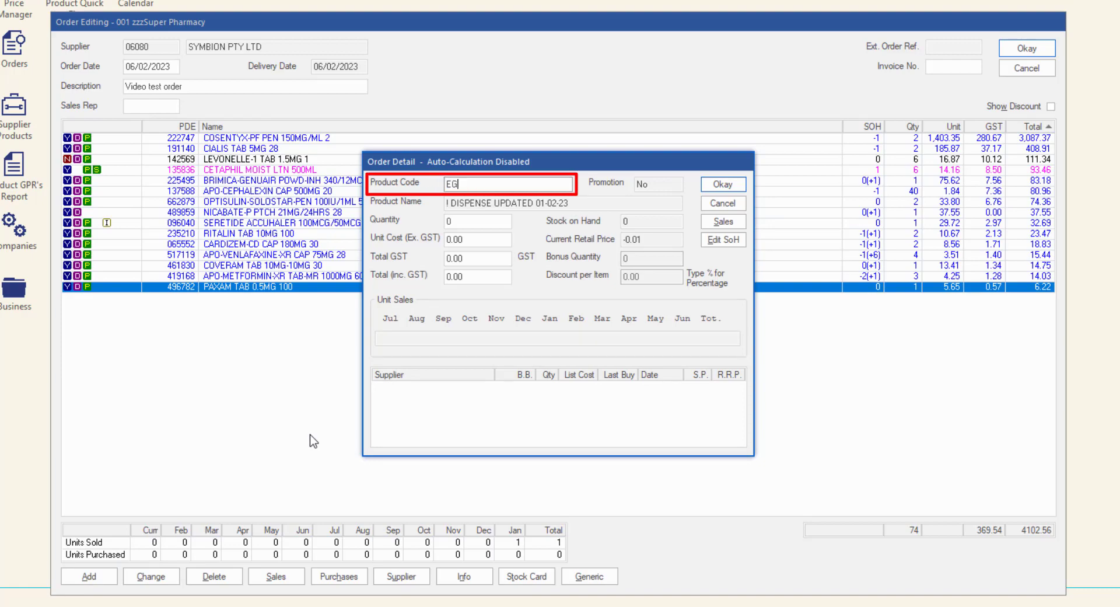
pyautogui.write('O QV')
pyautogui.press('Return')
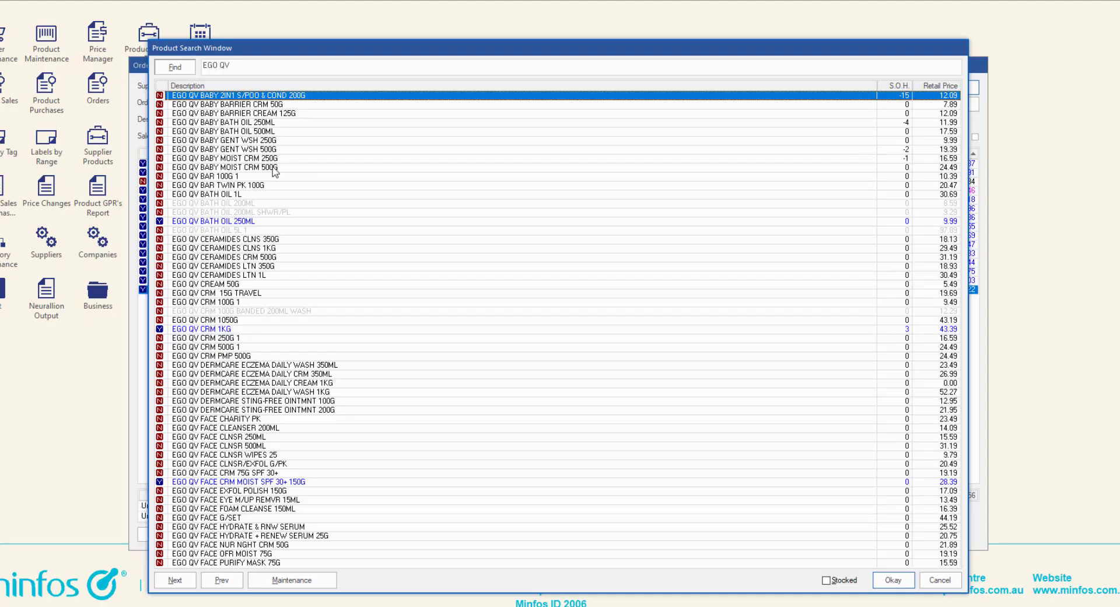
pyautogui.click(274, 171)
pyautogui.click(893, 579)
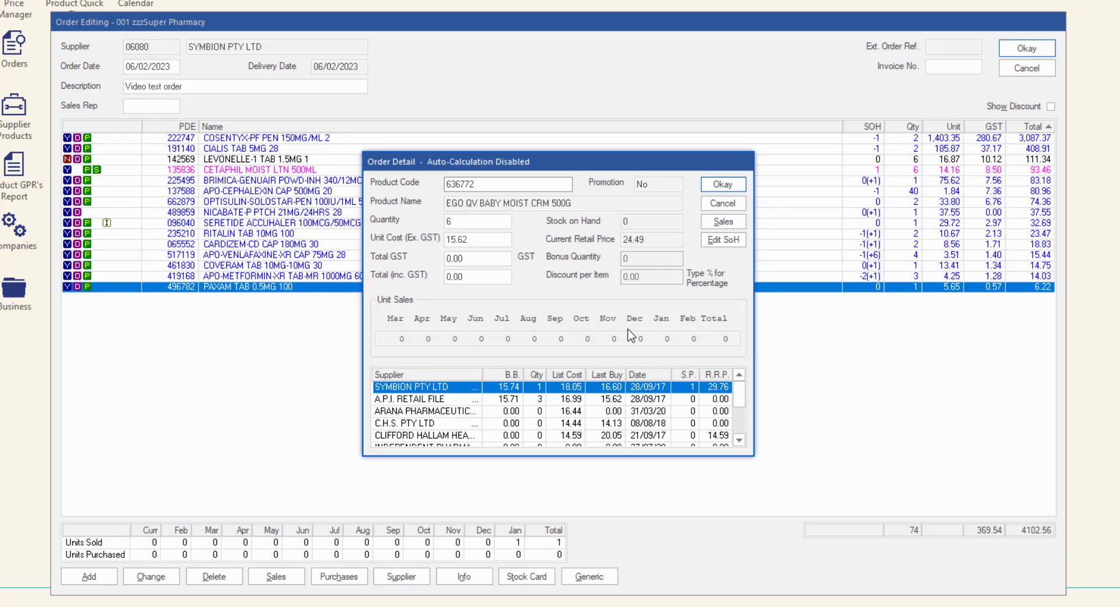
# - Accept the moisturising cream line with quantity 6, finish adding items and save the edited order
pyautogui.click(722, 185)
pyautogui.click(722, 185)
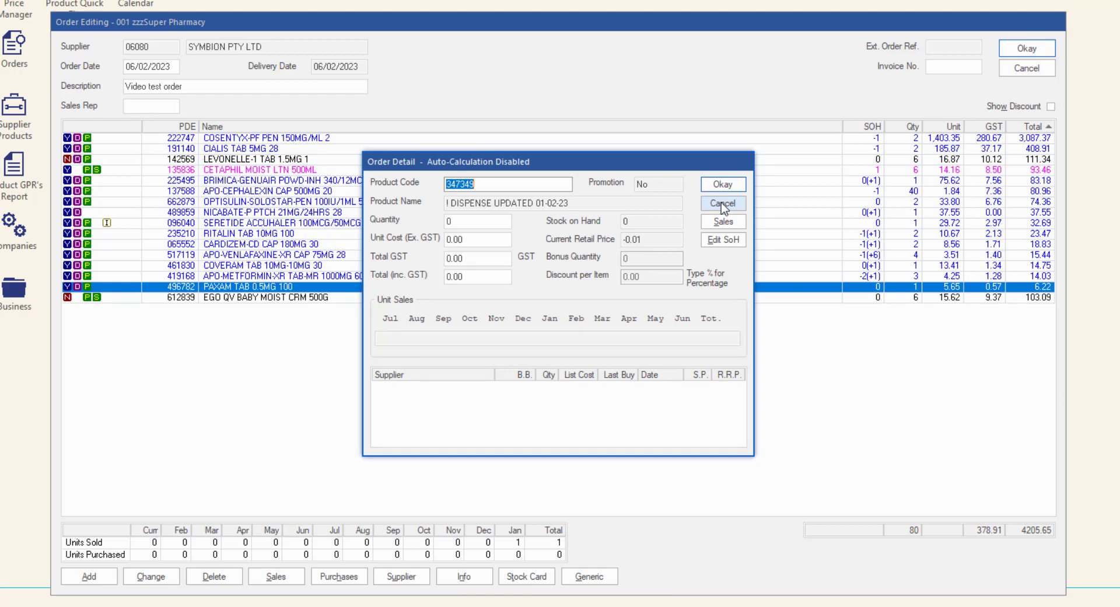
pyautogui.click(723, 204)
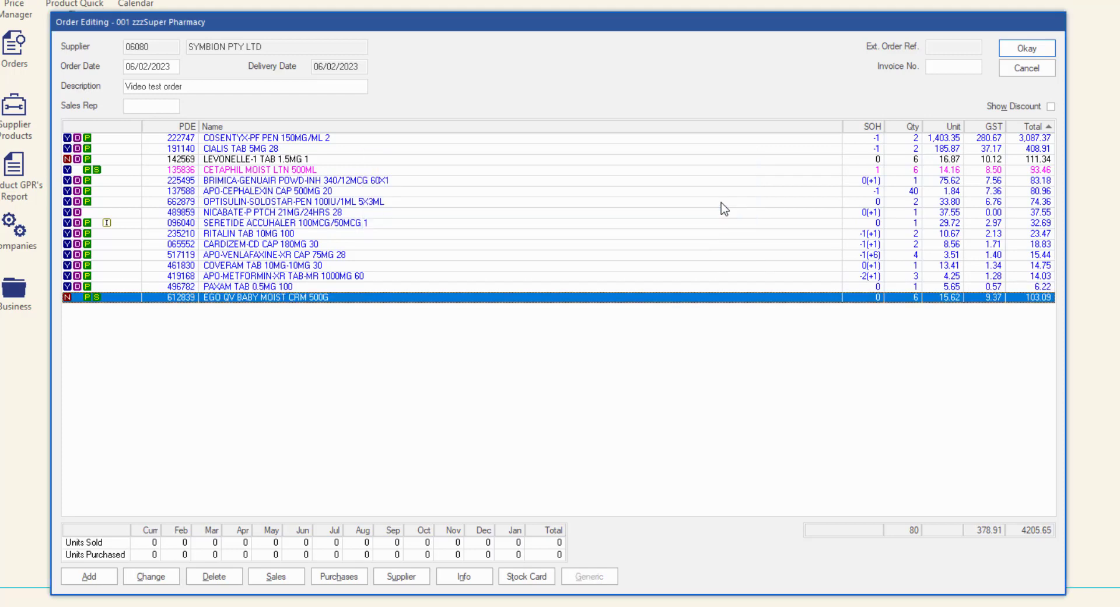
pyautogui.click(1048, 50)
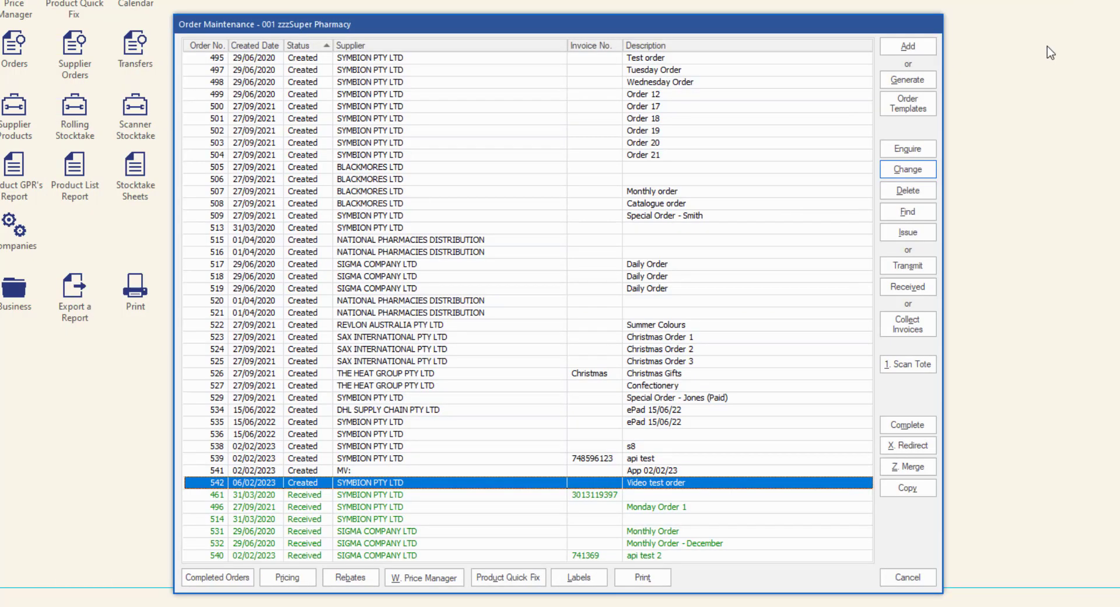